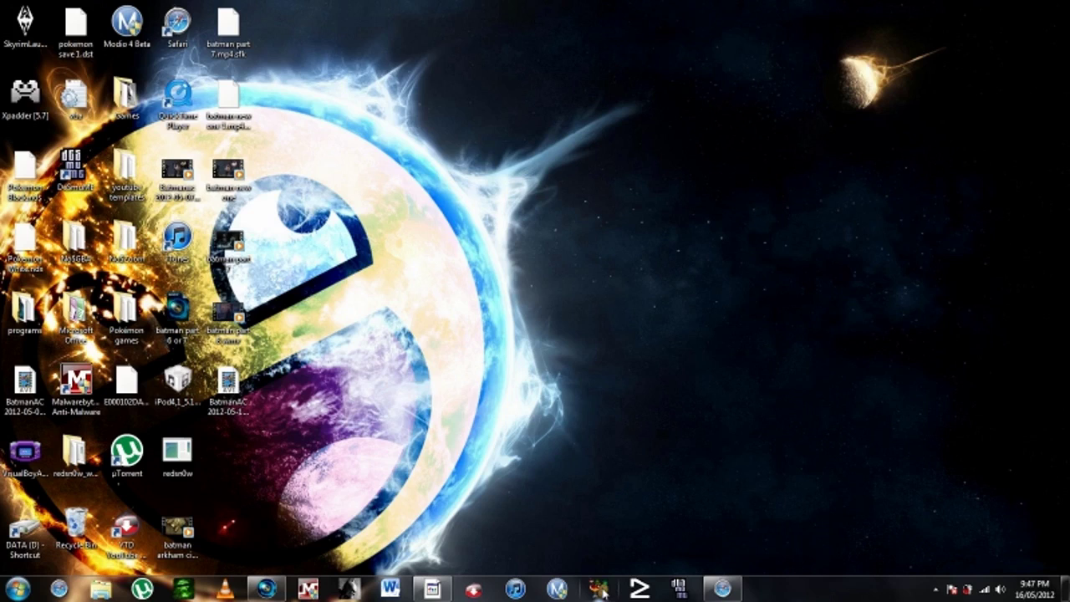
Restore Safari and load google.com in a new tab
left_click(723, 589)
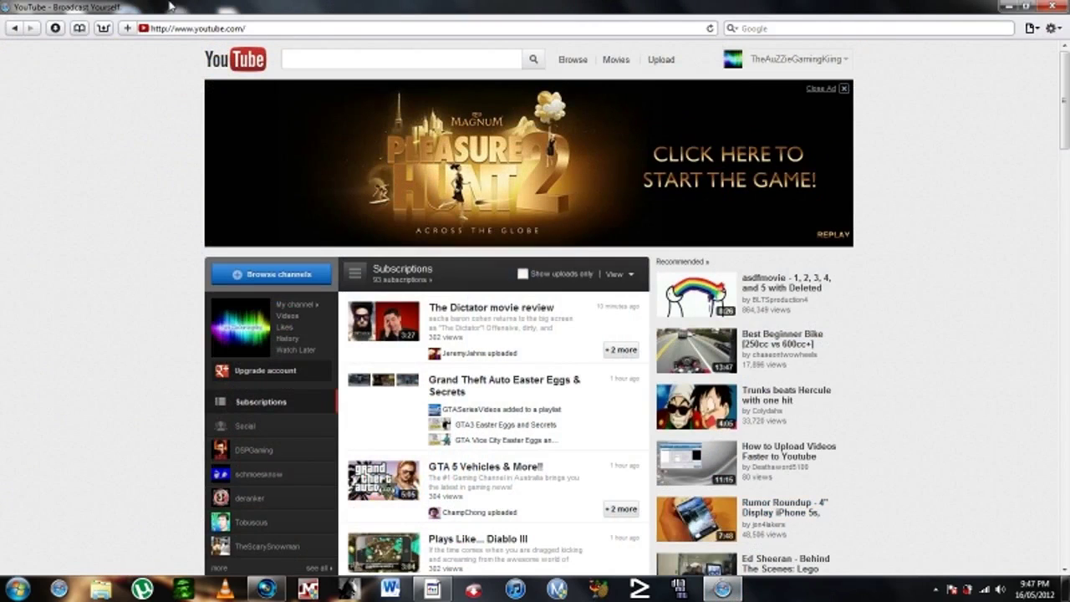
key("ctrl+t")
type("go")
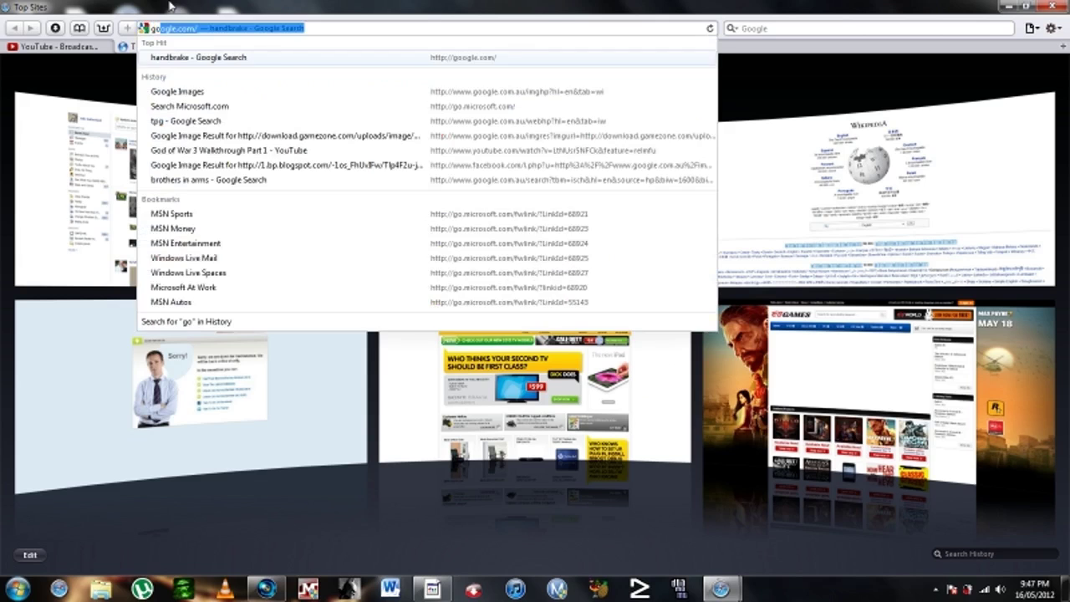
type("g")
key("BackSpace")
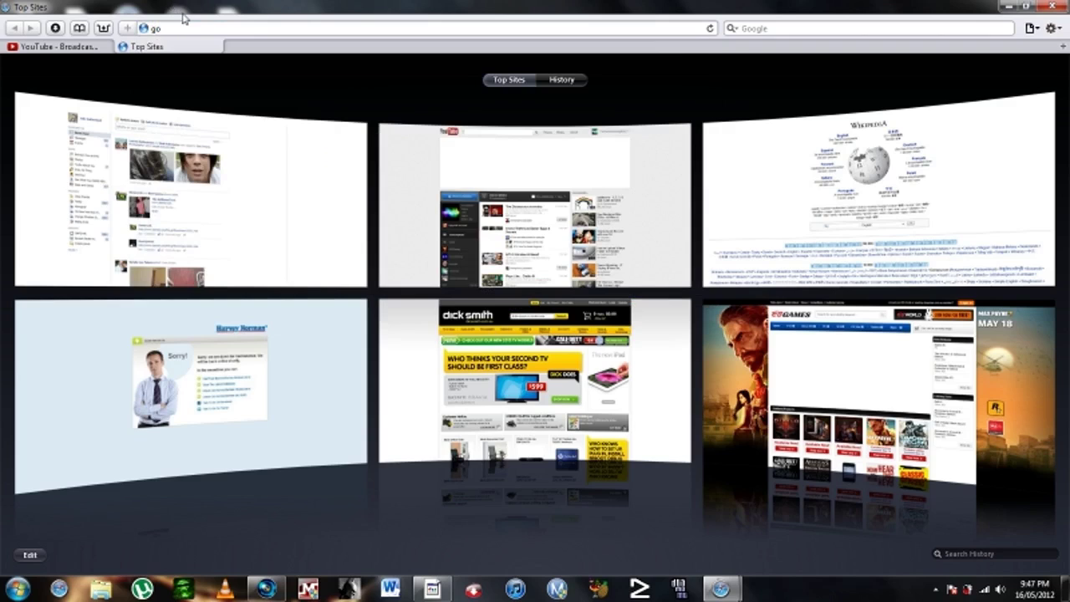
type("ogle.com")
key("Return")
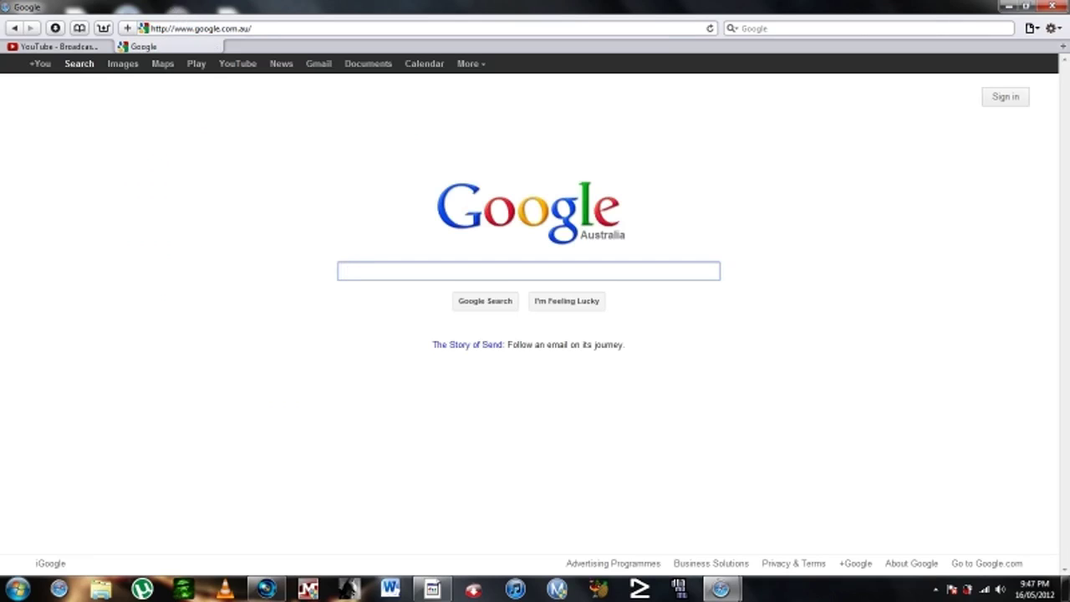
Search Google for handbrake and go to the handbrake.fr download page
type("hand")
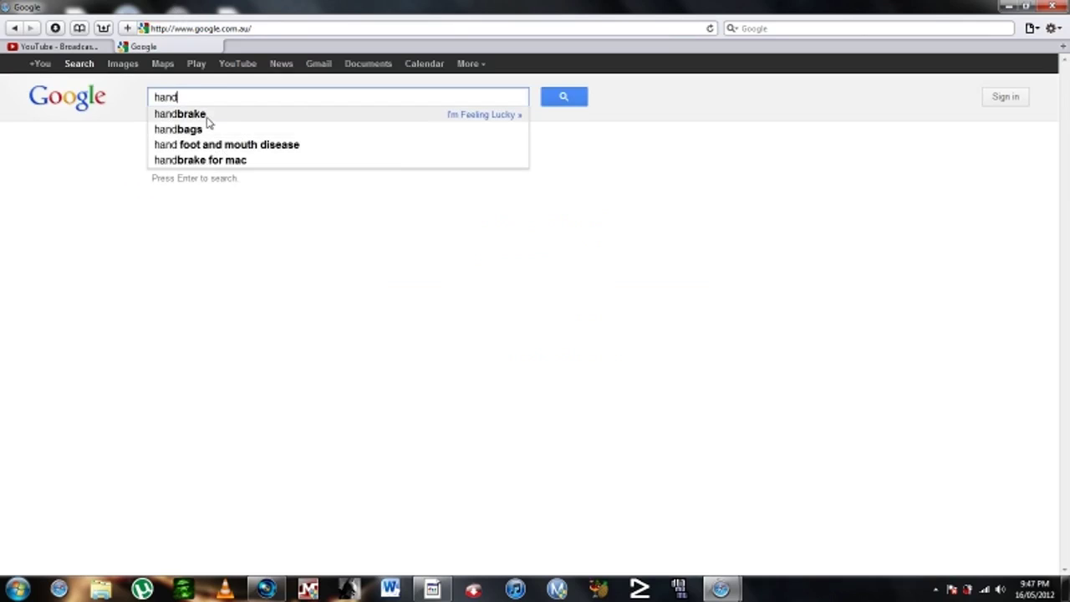
left_click(208, 122)
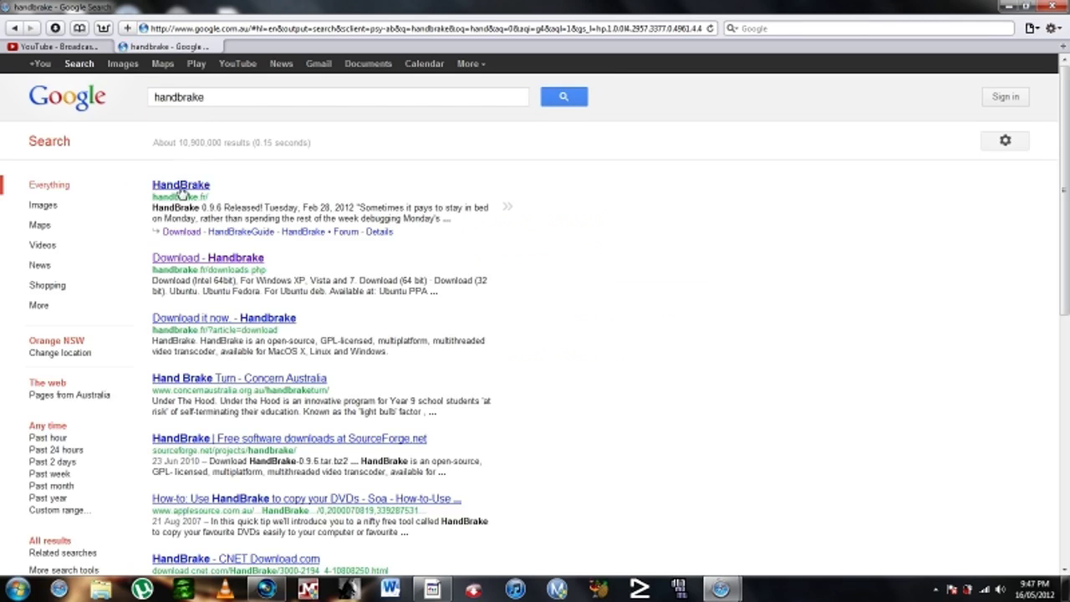
left_click(181, 188)
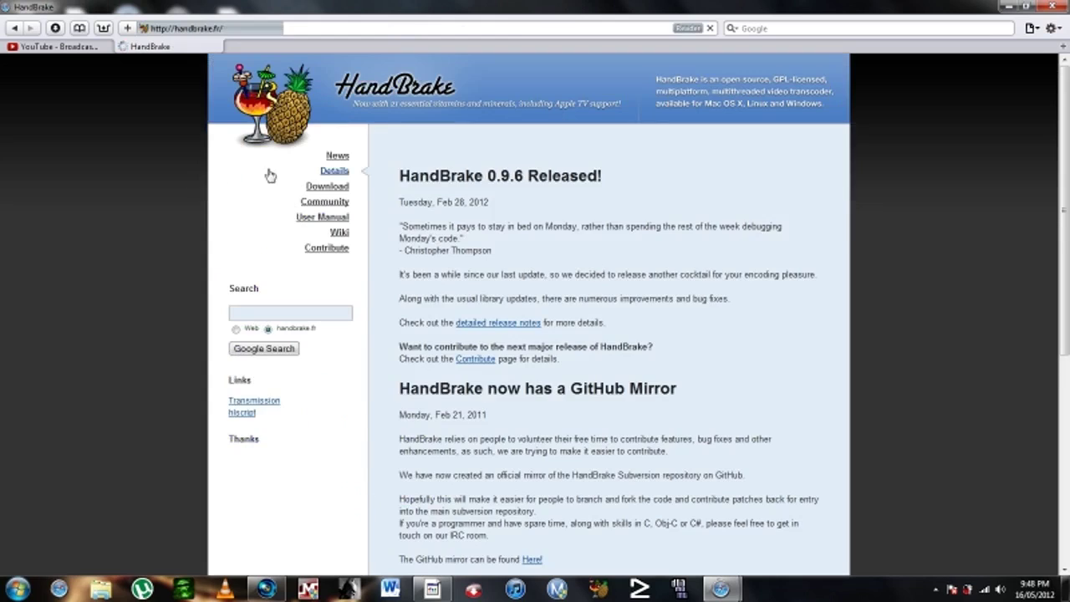
left_click(330, 192)
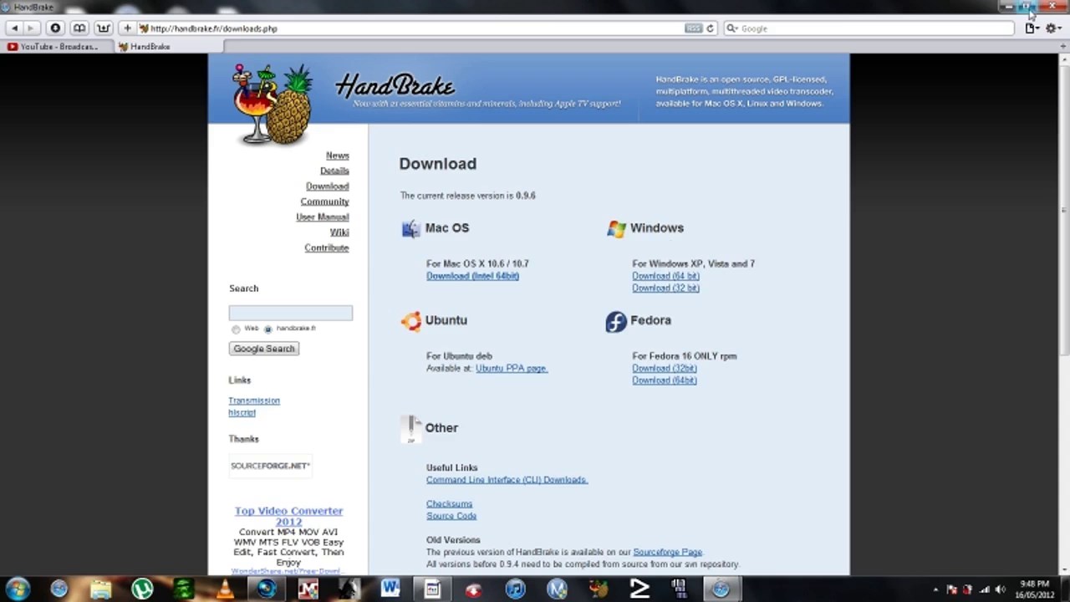
Close the HandBrake tab, minimize Safari, and confirm the BatmanAC AVI is 3.68 GB in its Properties
left_click(215, 47)
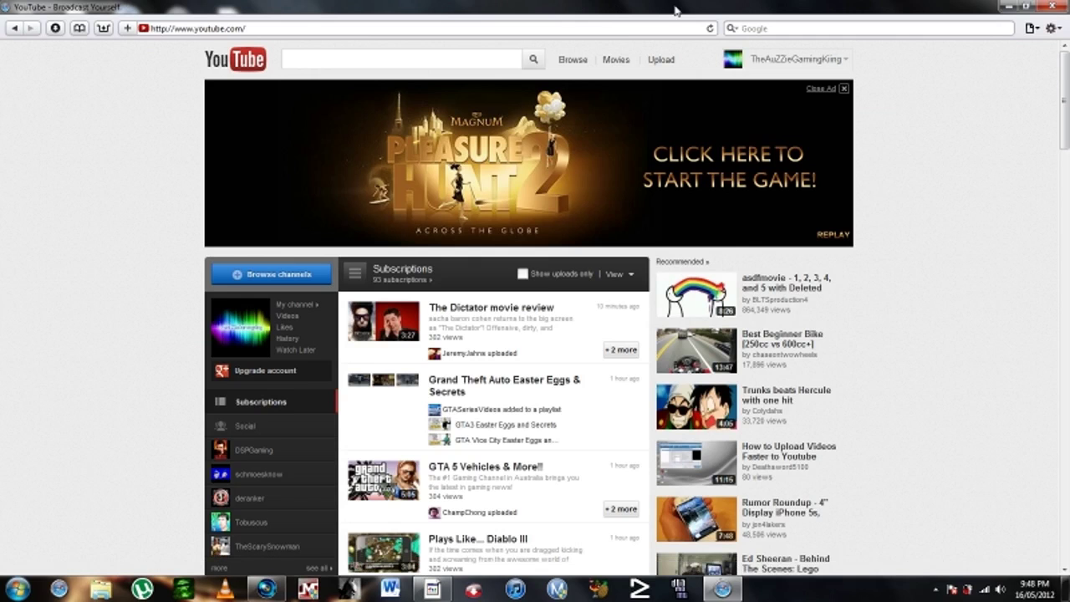
left_click(1002, 7)
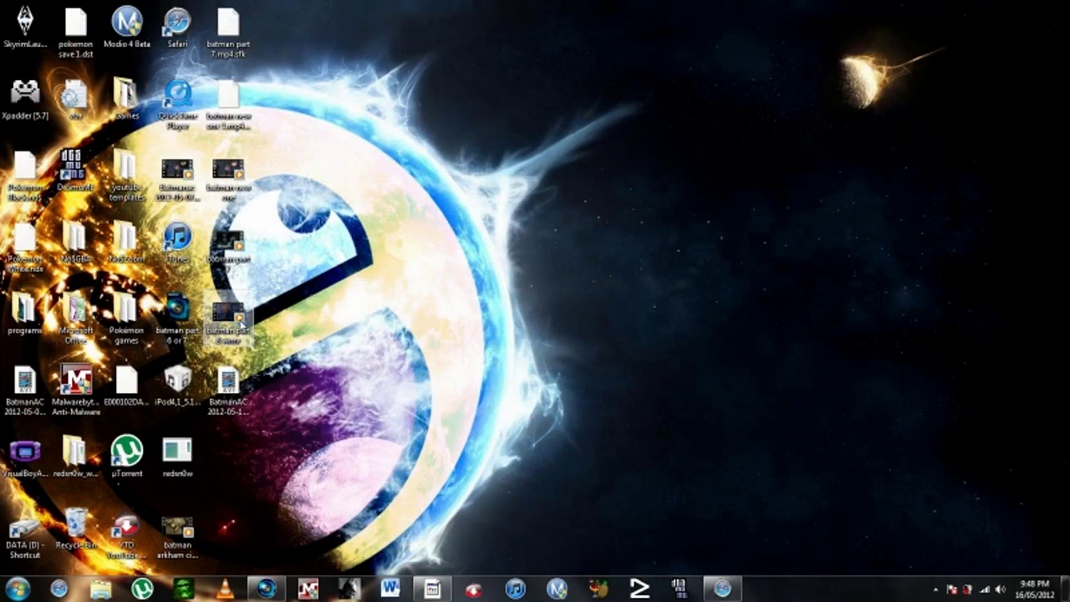
left_click(224, 390)
right_click(224, 390)
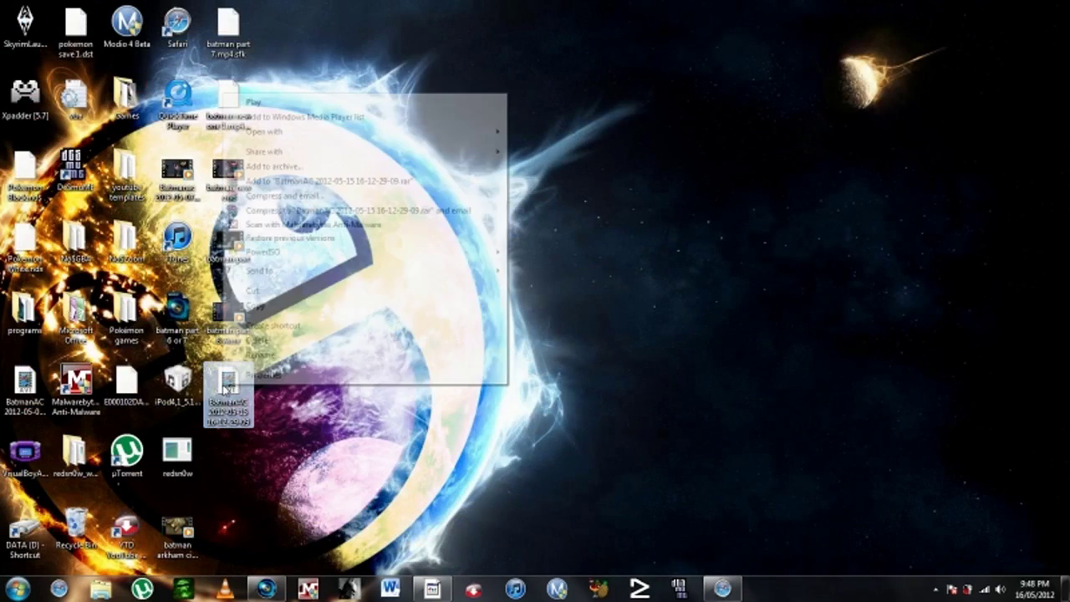
left_click(282, 370)
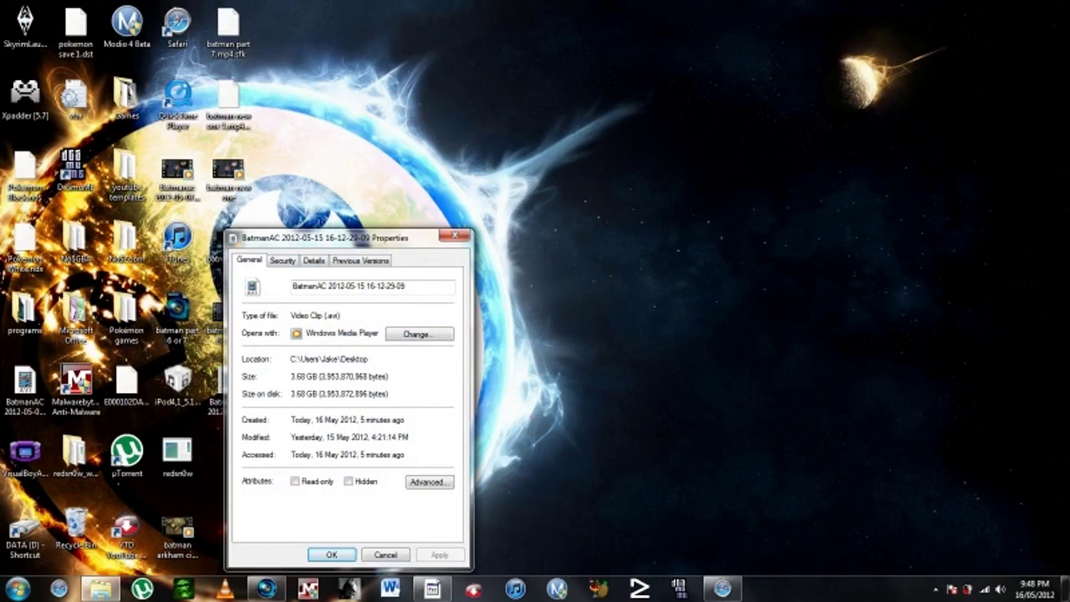
mouse_move(419, 245)
left_mouse_down()
mouse_move(448, 156)
mouse_move(463, 149)
left_mouse_up()
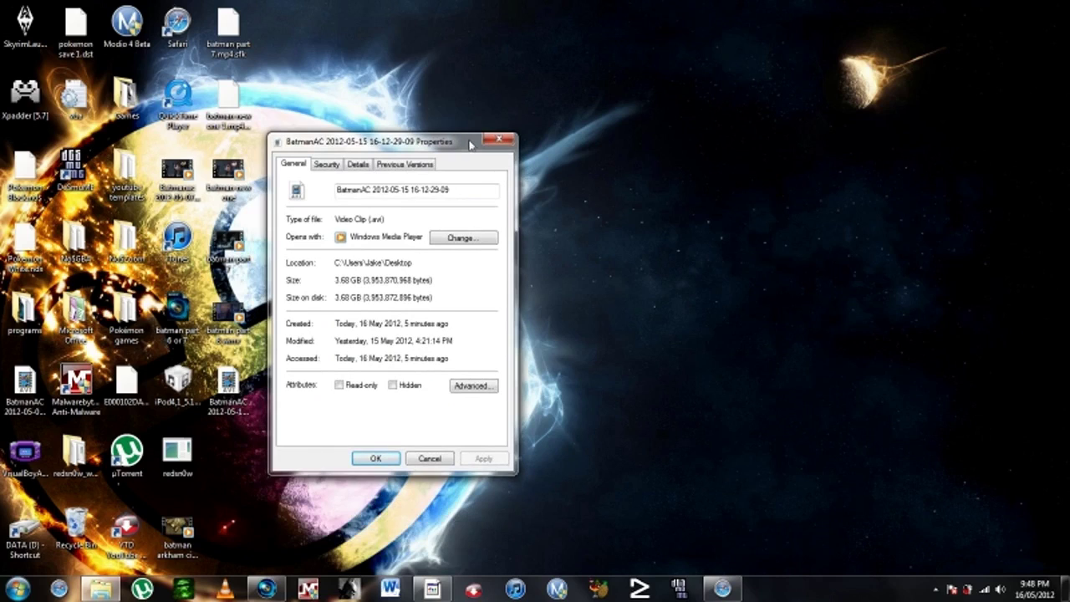
left_click(504, 140)
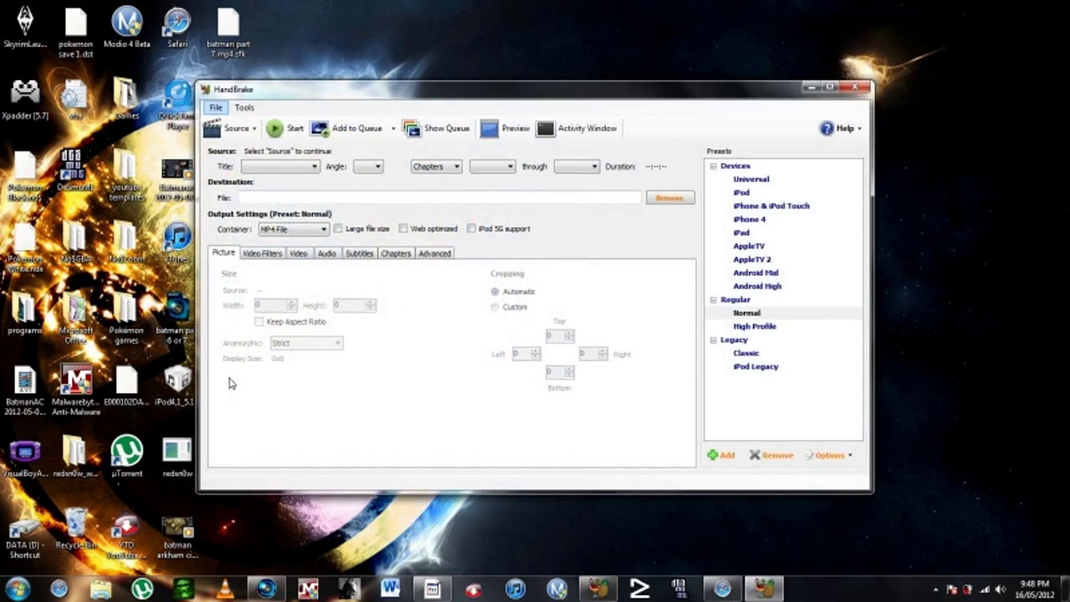
Drag the BatmanAC AVI into HandBrake as the source and dismiss the default path warning
mouse_move(580, 83)
left_mouse_down()
mouse_move(802, 54)
mouse_move(766, 62)
left_mouse_up()
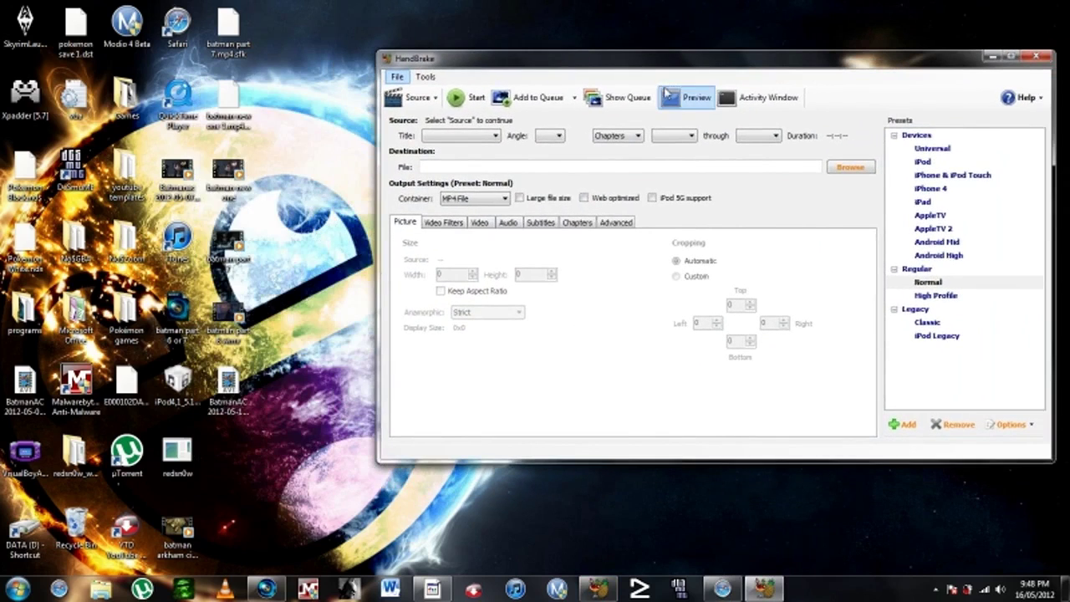
left_click_drag(229, 384, 483, 293)
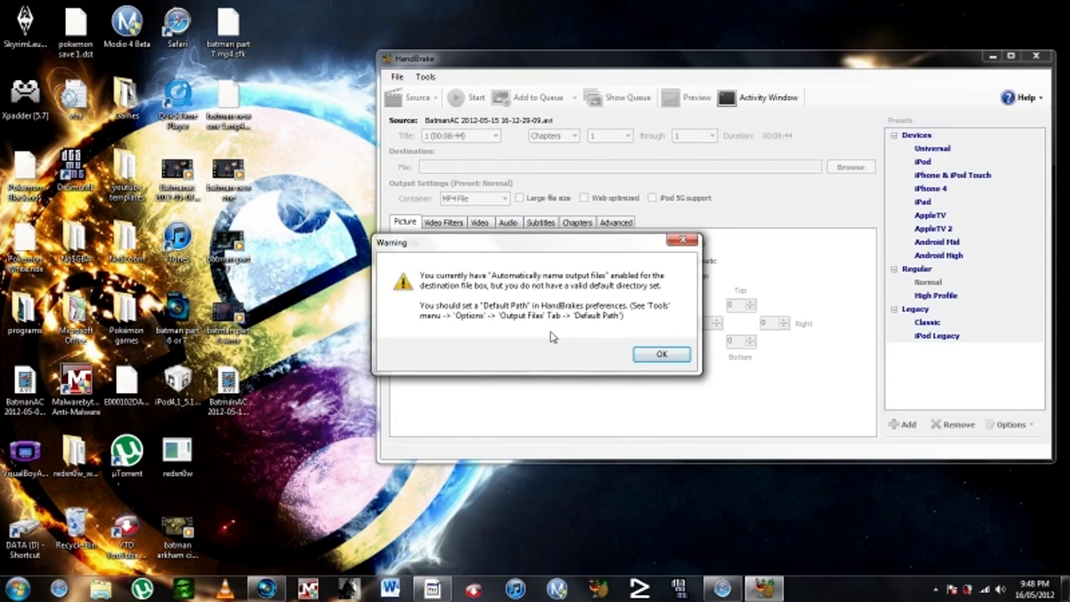
left_click(673, 358)
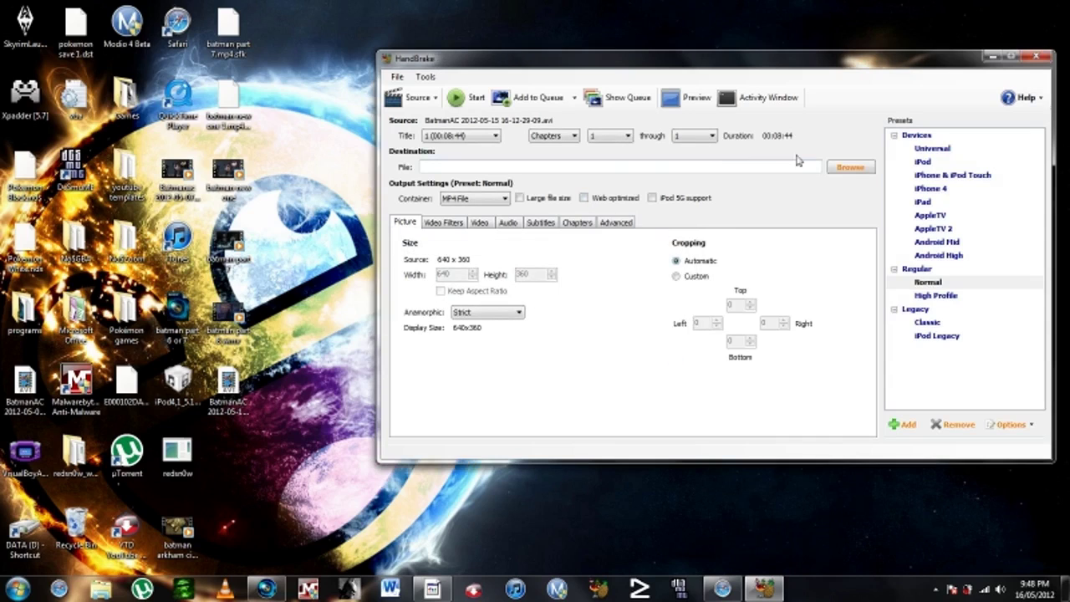
Set the output destination to zxbds.mp4 on the Desktop
left_click(853, 168)
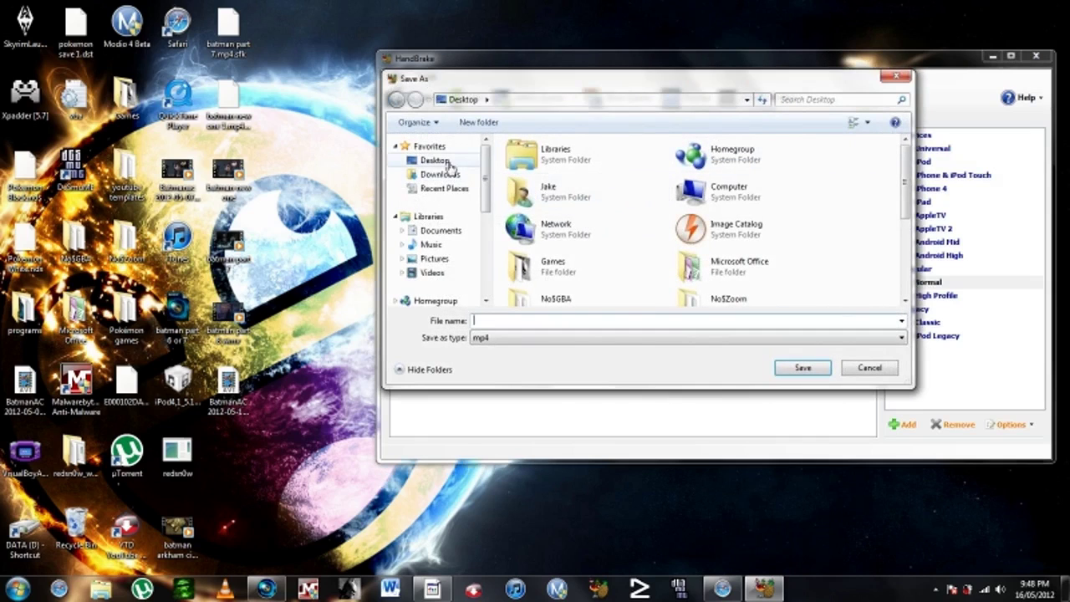
left_click(569, 321)
type("zxbds")
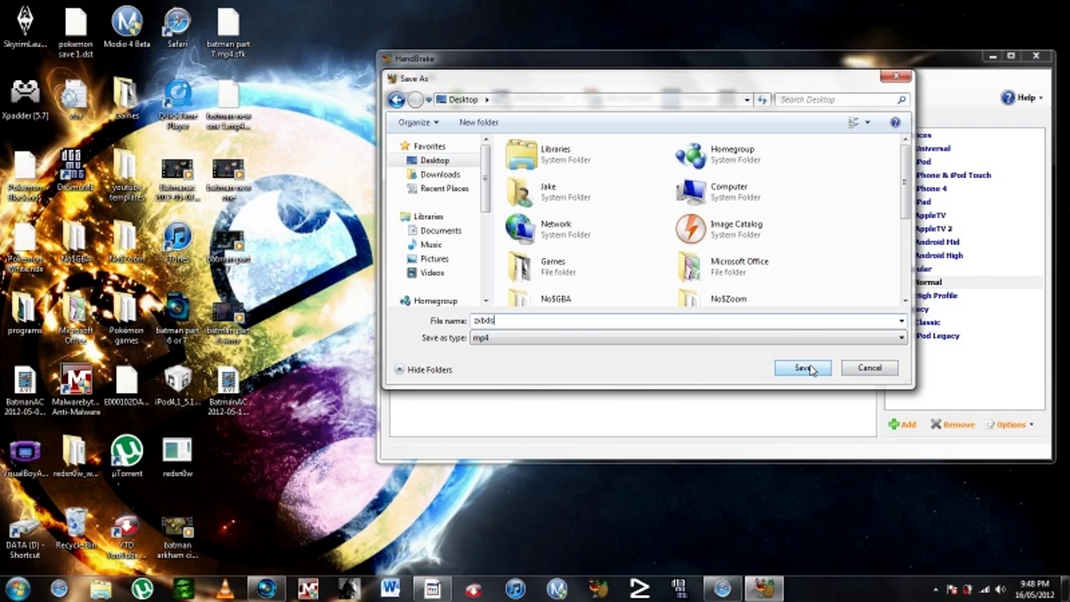
left_click(811, 369)
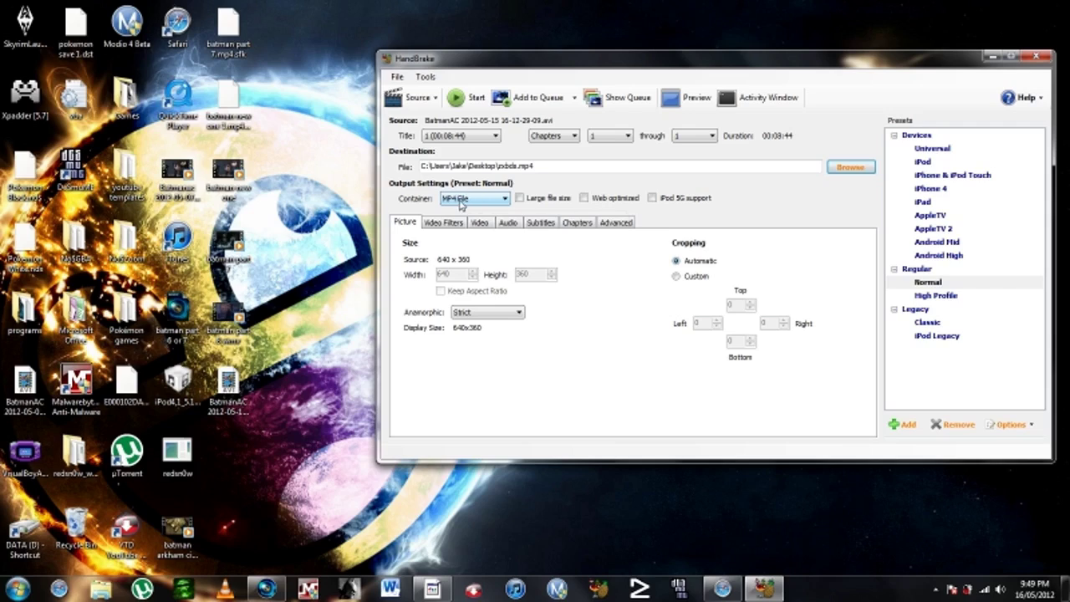
Switch the container to MKV File, then review the Output Files and Audio/Subtitles tabs in Tools > Options
left_click(465, 203)
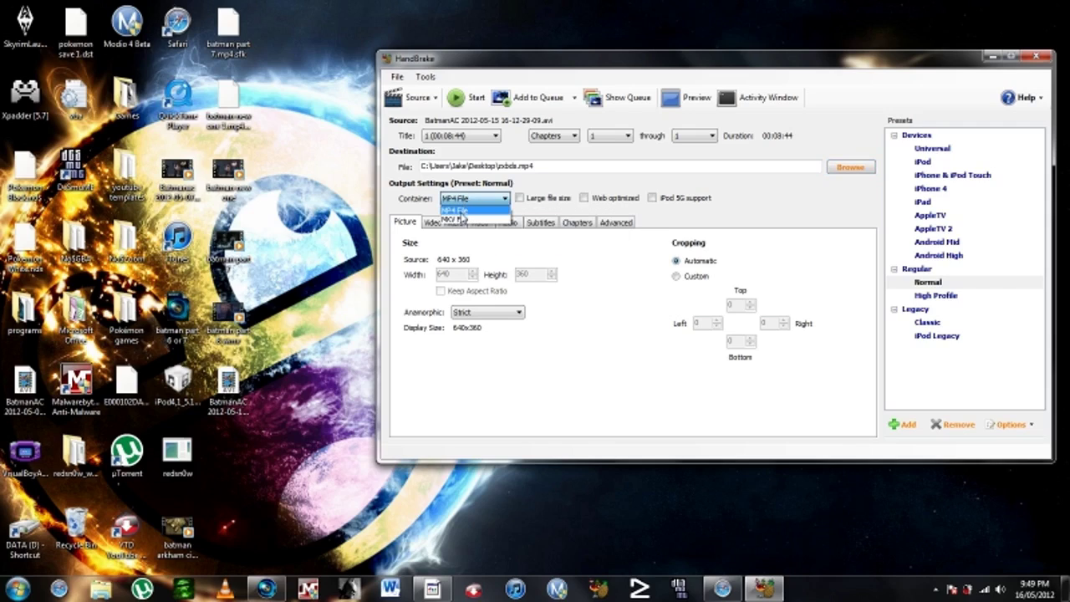
left_click(460, 220)
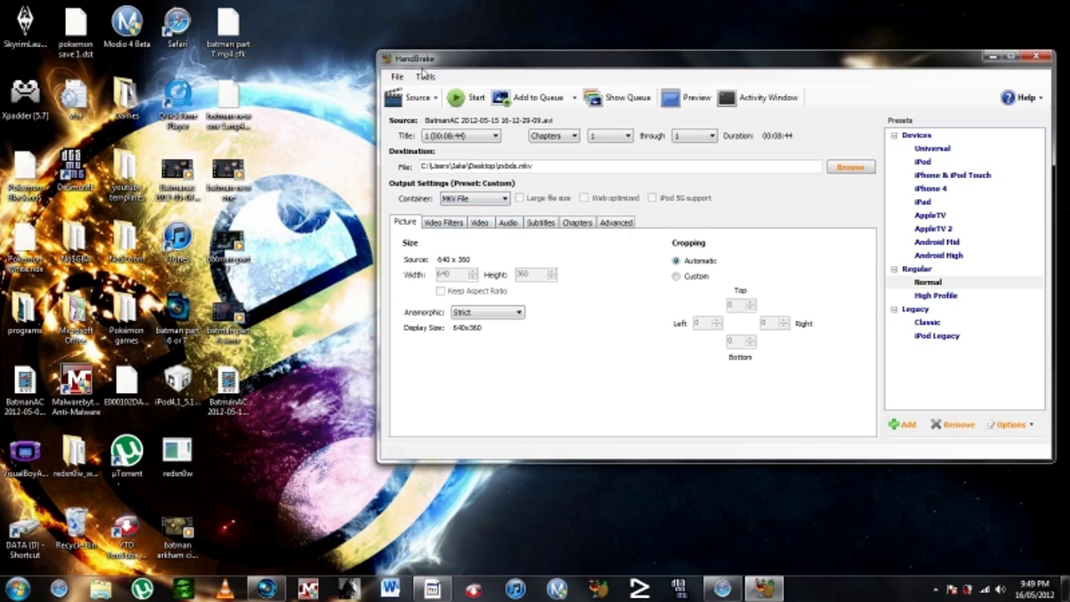
left_click(425, 78)
left_click(454, 126)
left_click(577, 142)
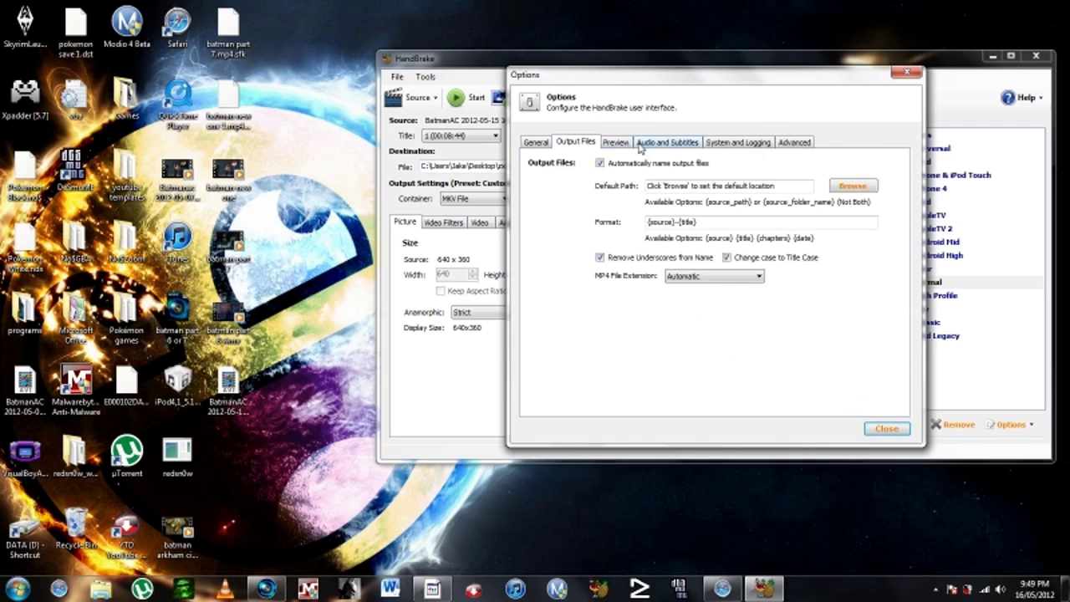
left_click(660, 143)
left_click(906, 73)
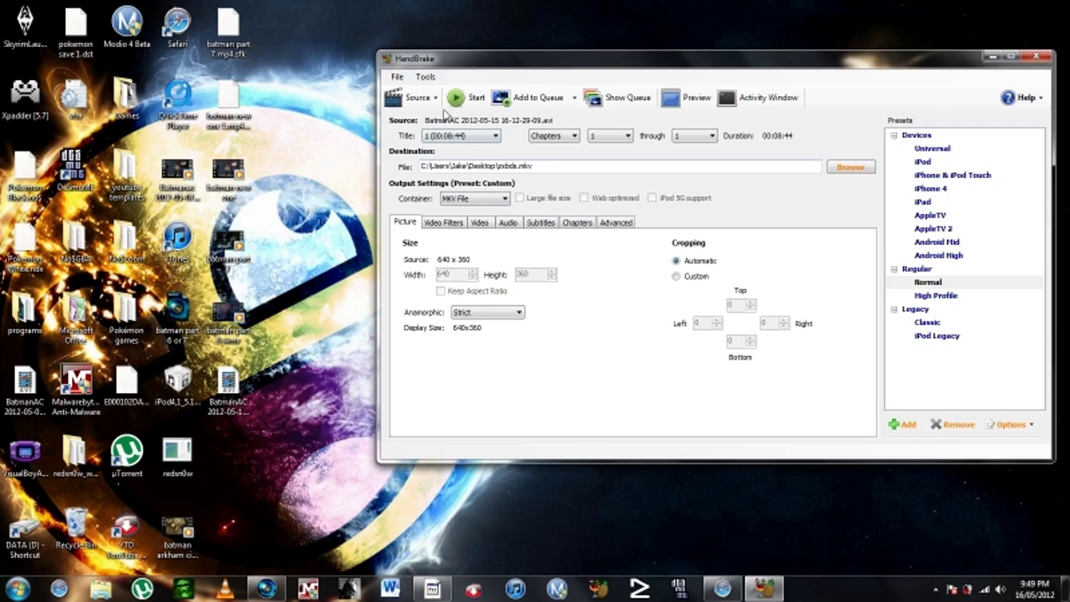
Start the MKV encode and let it run until the status reads Encoding Finished
left_click(462, 104)
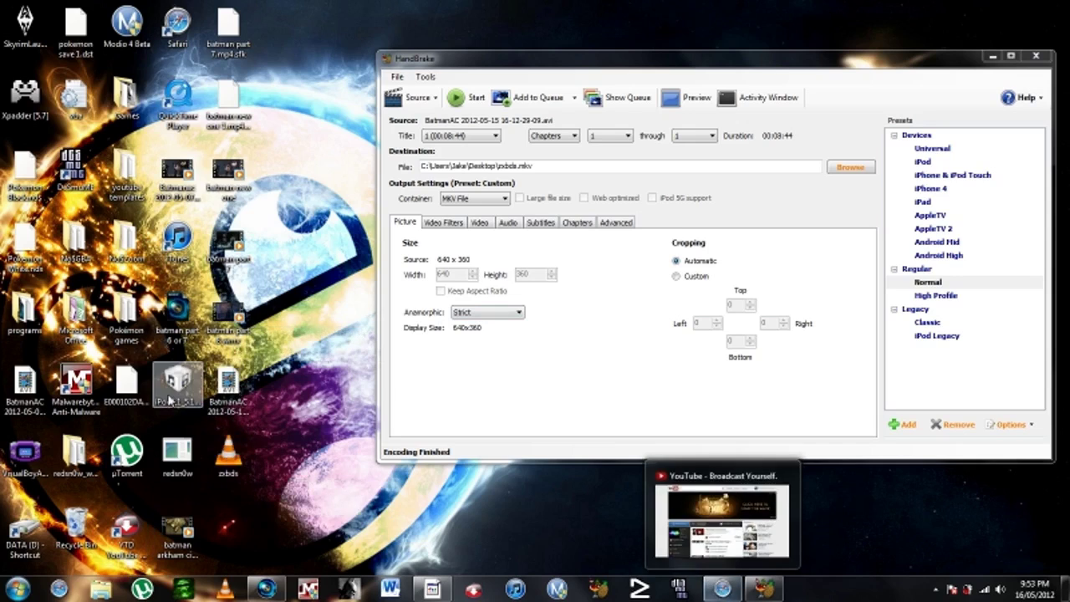
right_click(228, 390)
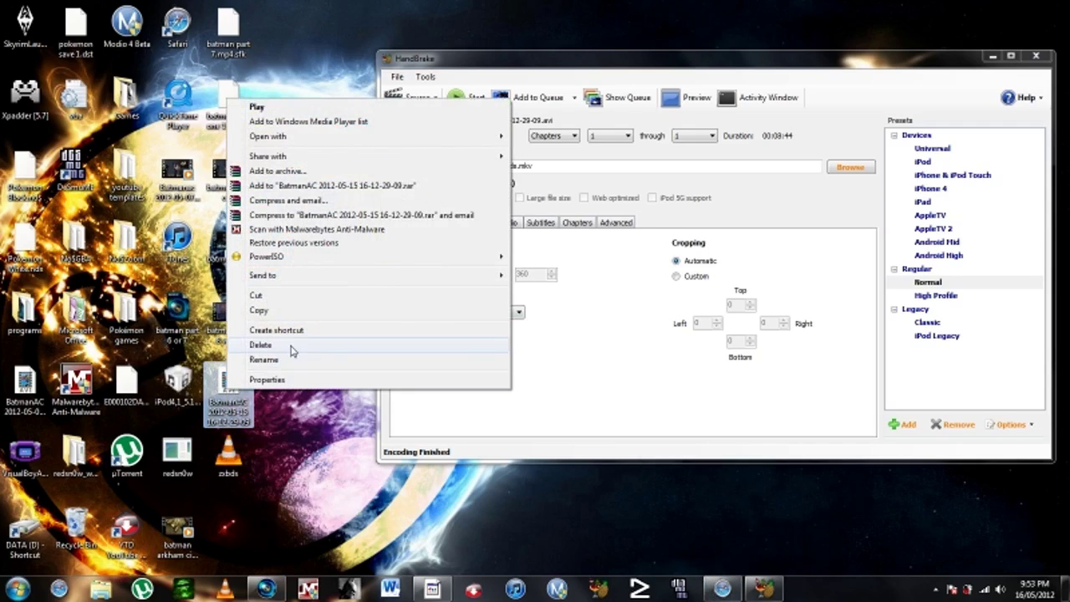
left_click(286, 381)
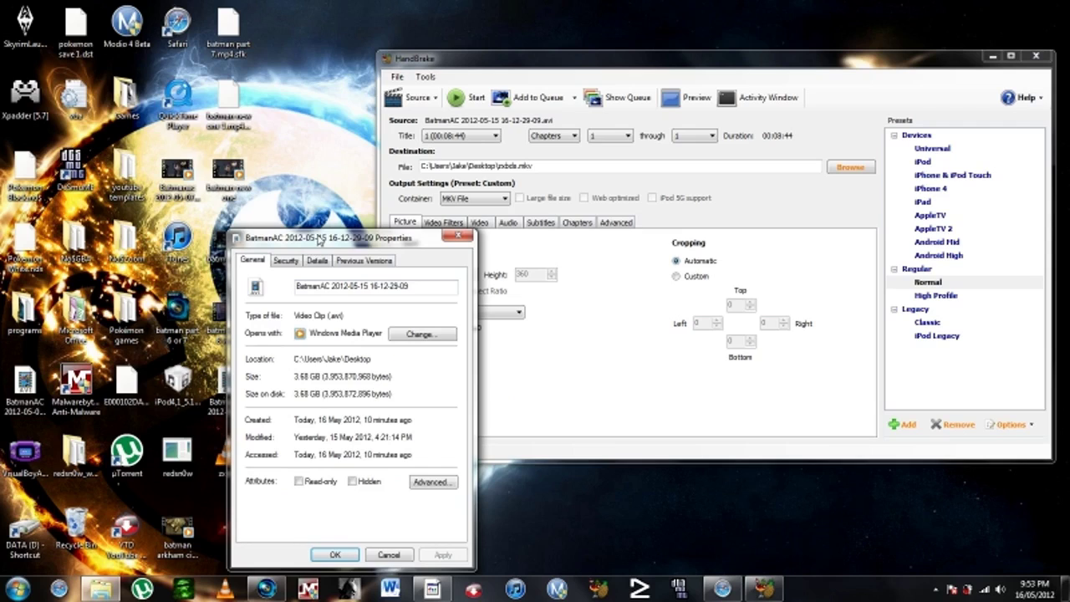
mouse_move(312, 231)
left_mouse_down()
mouse_move(592, 100)
mouse_move(746, 63)
left_mouse_up()
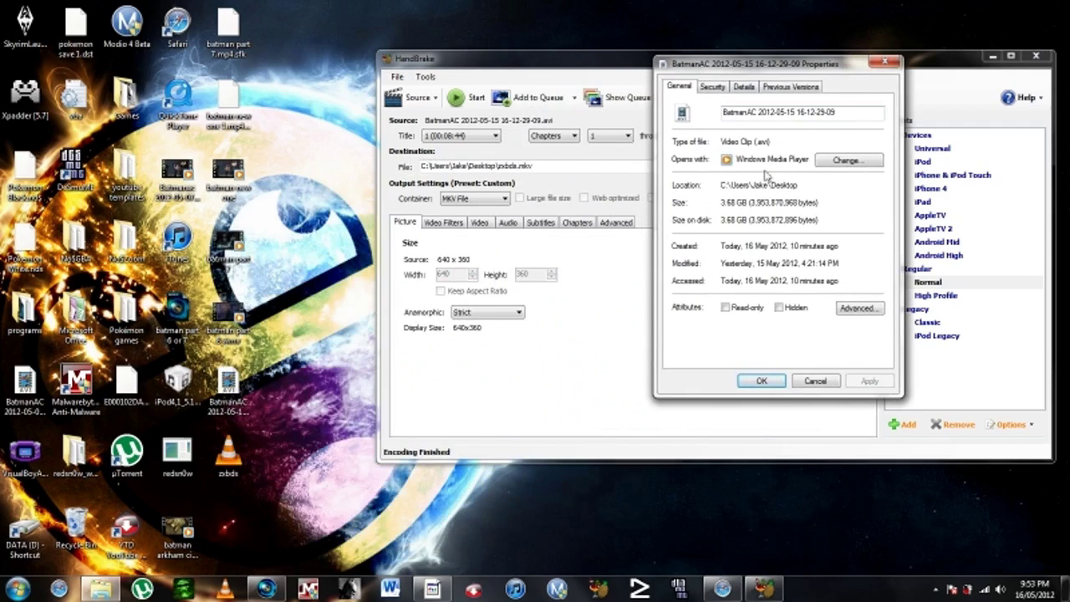
right_click(219, 453)
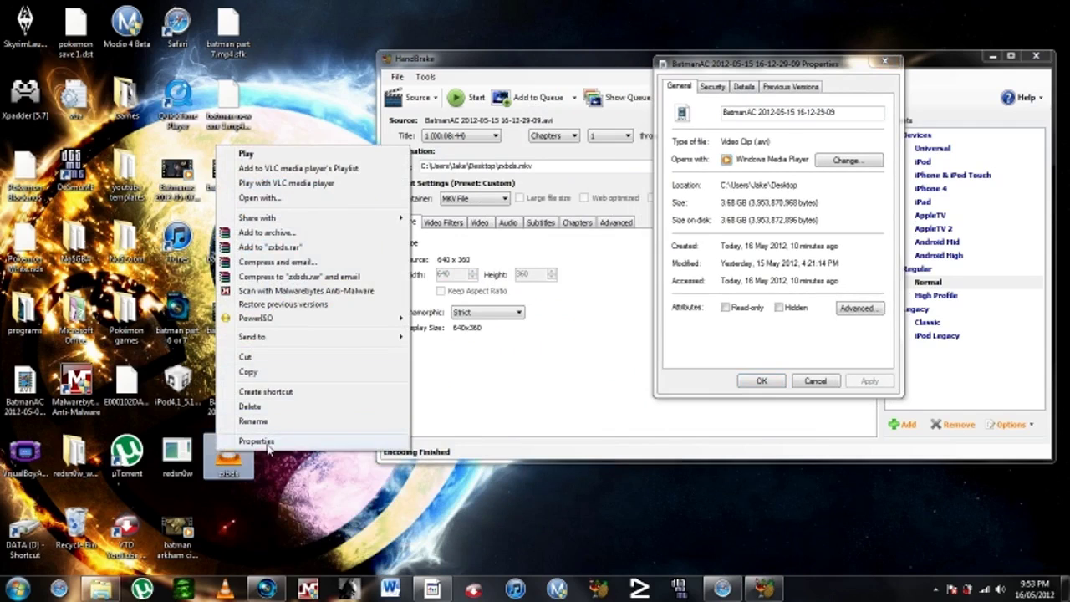
left_click(272, 440)
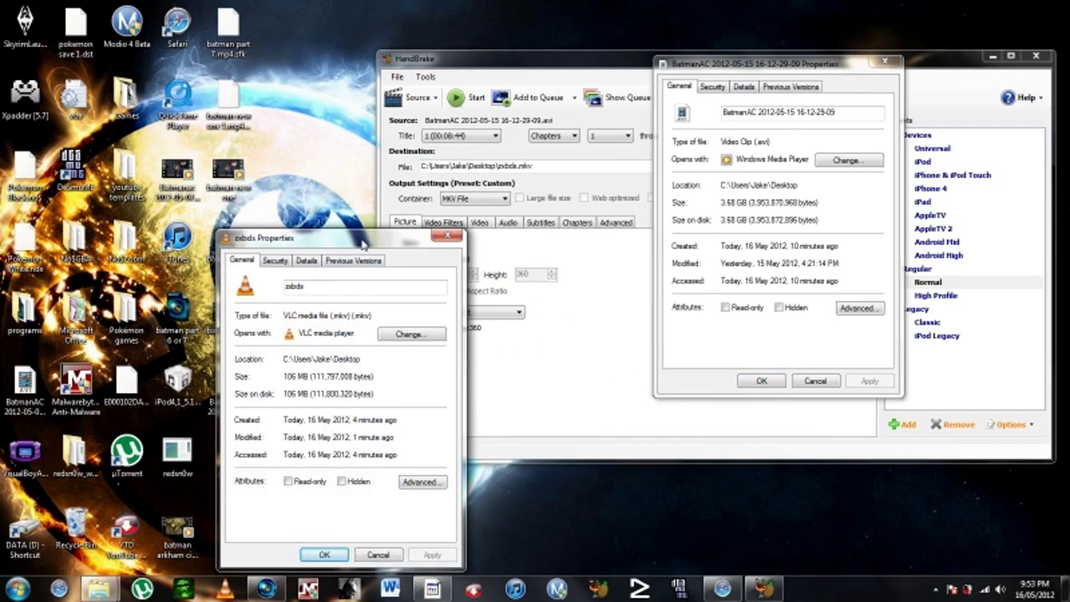
mouse_move(364, 242)
left_mouse_down()
mouse_move(482, 146)
mouse_move(553, 70)
left_mouse_up()
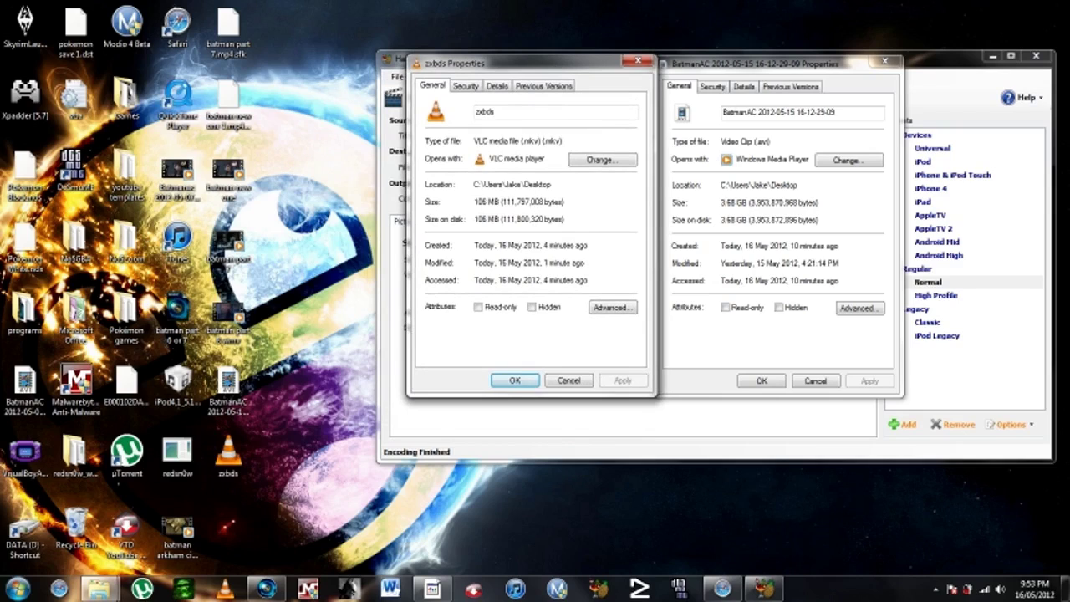
left_click(638, 60)
left_click(884, 65)
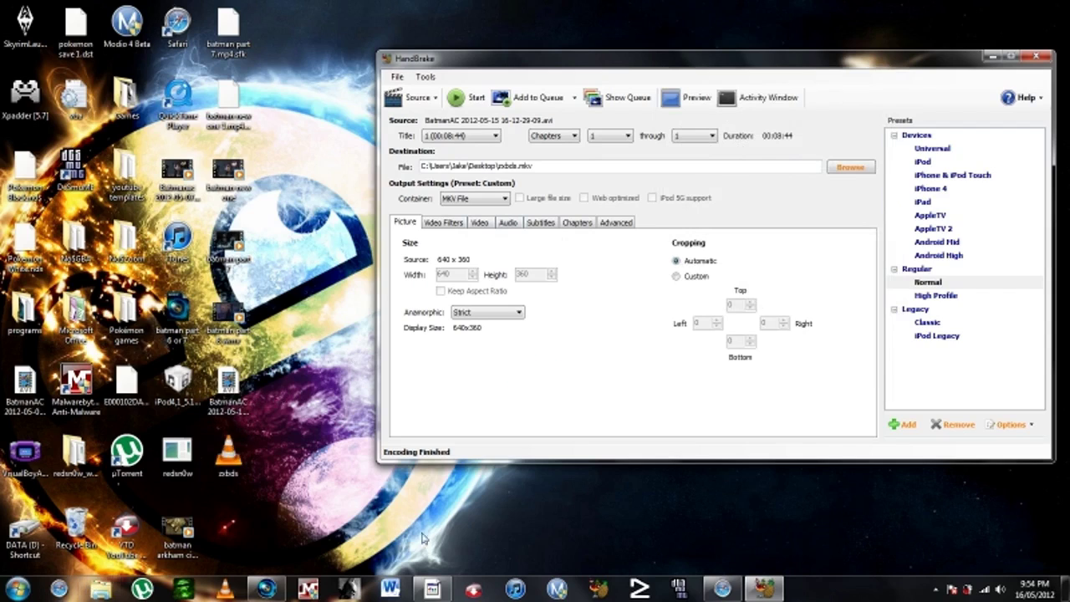
Open YouTube's upload page and drop zxbds.mkv from the desktop onto it
left_click(718, 589)
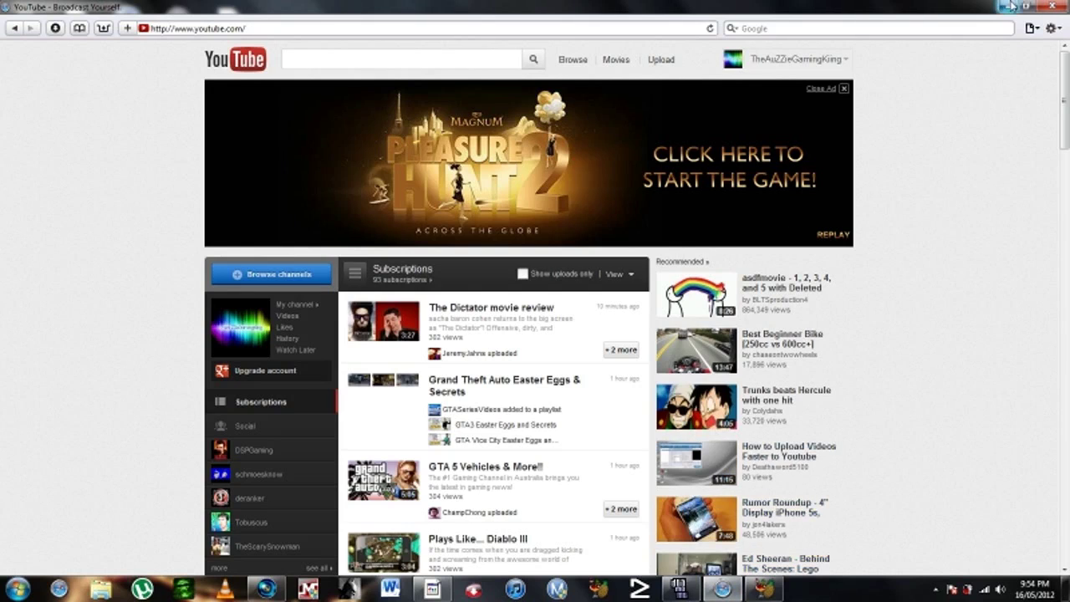
left_click(1009, 7)
left_click(766, 137)
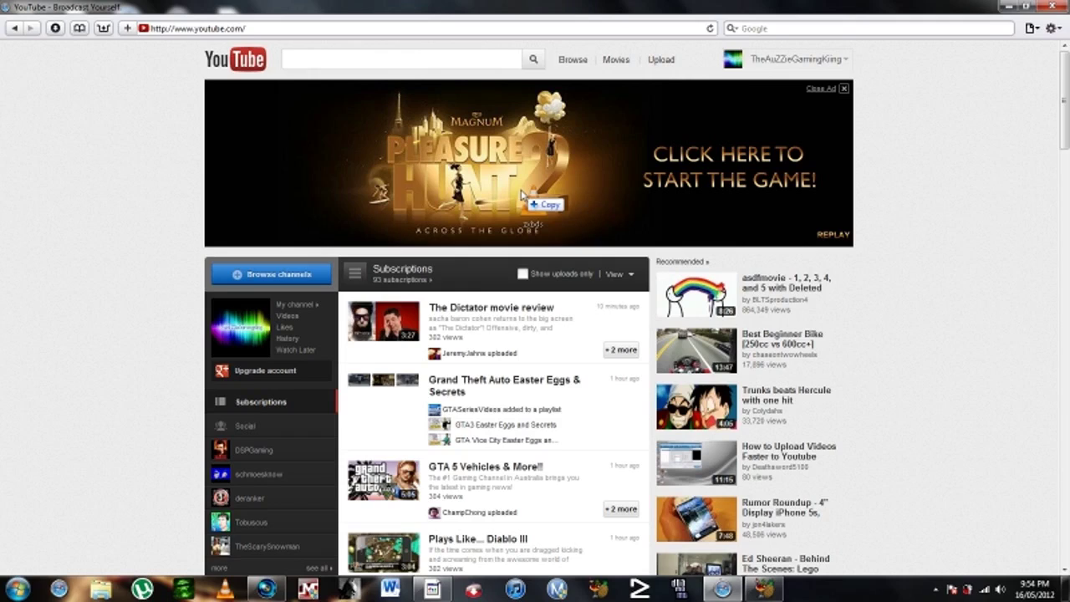
mouse_move(707, 571)
left_mouse_down()
mouse_move(542, 194)
mouse_move(893, 141)
left_mouse_up()
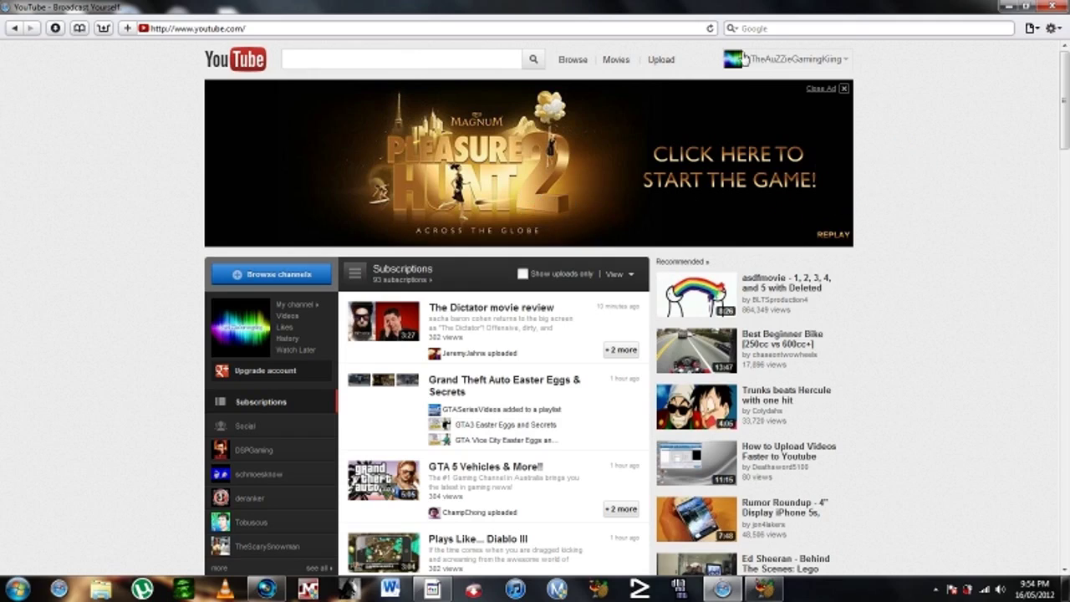
left_click(665, 63)
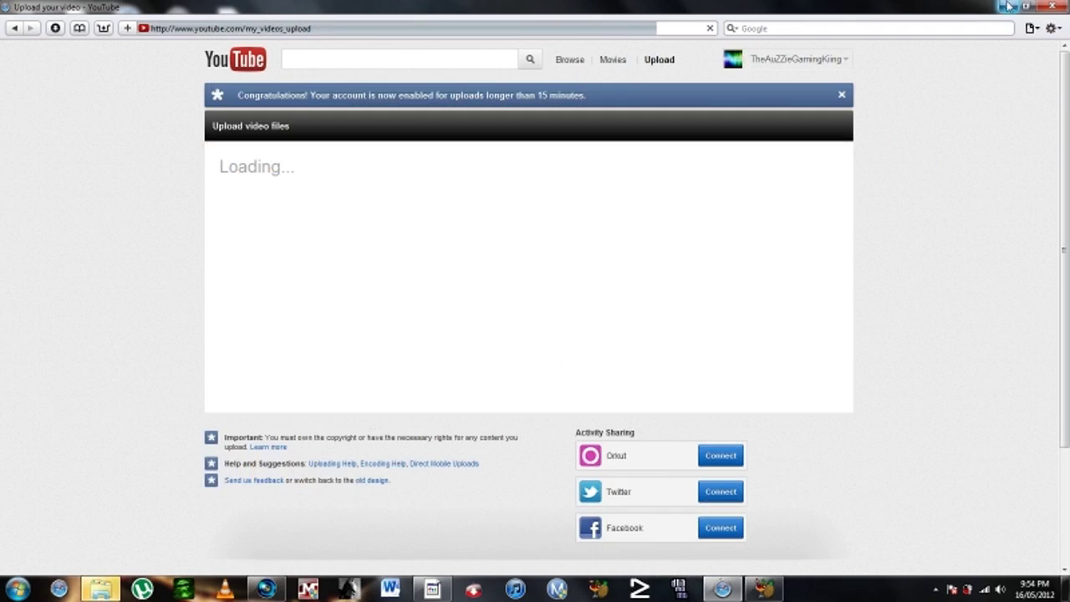
left_click(1009, 7)
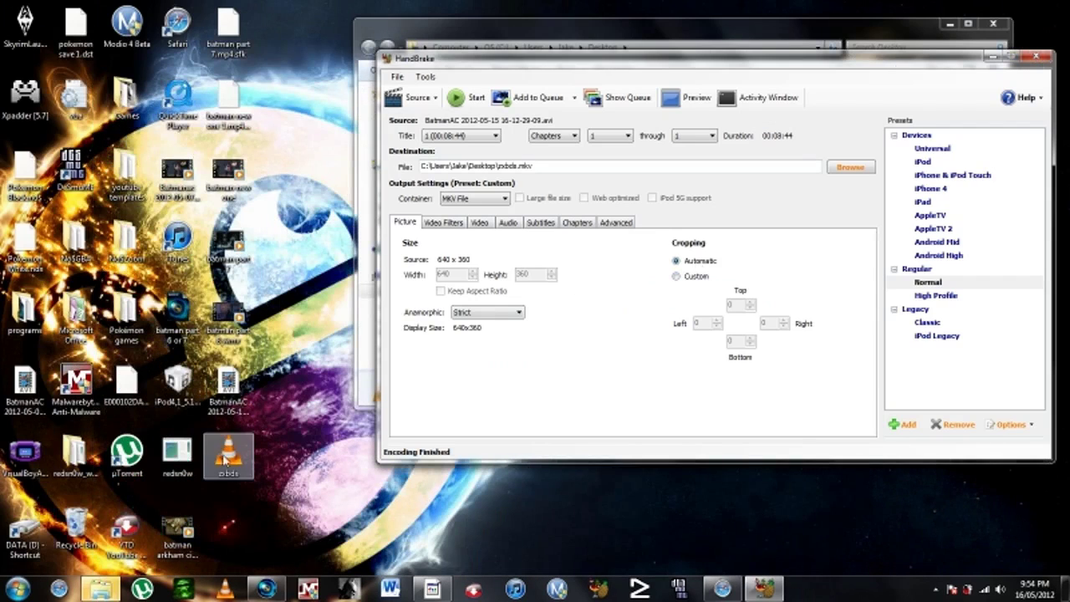
left_click_drag(224, 459, 402, 247)
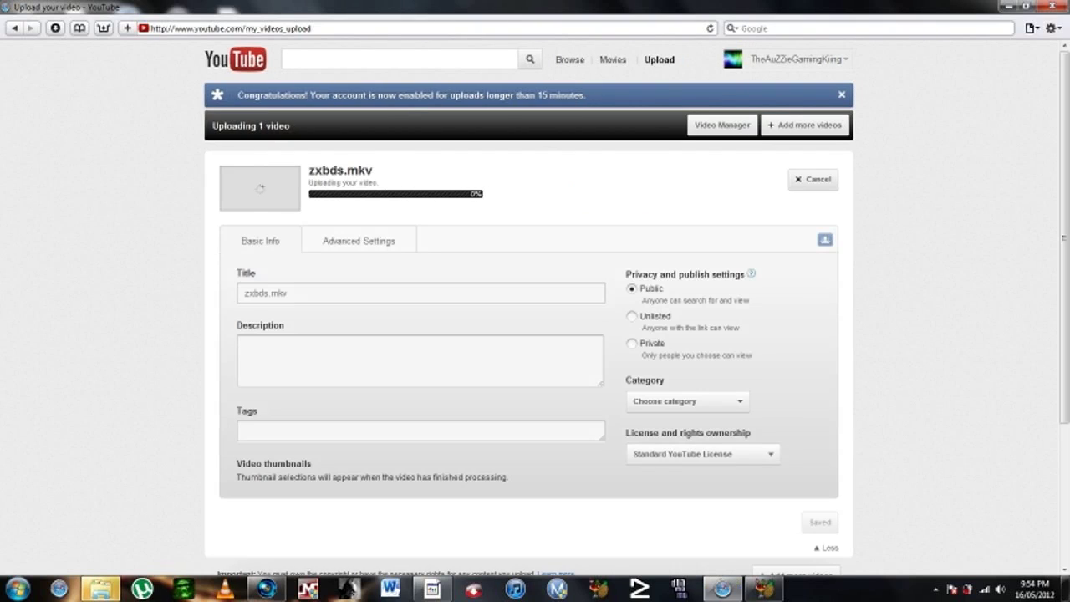